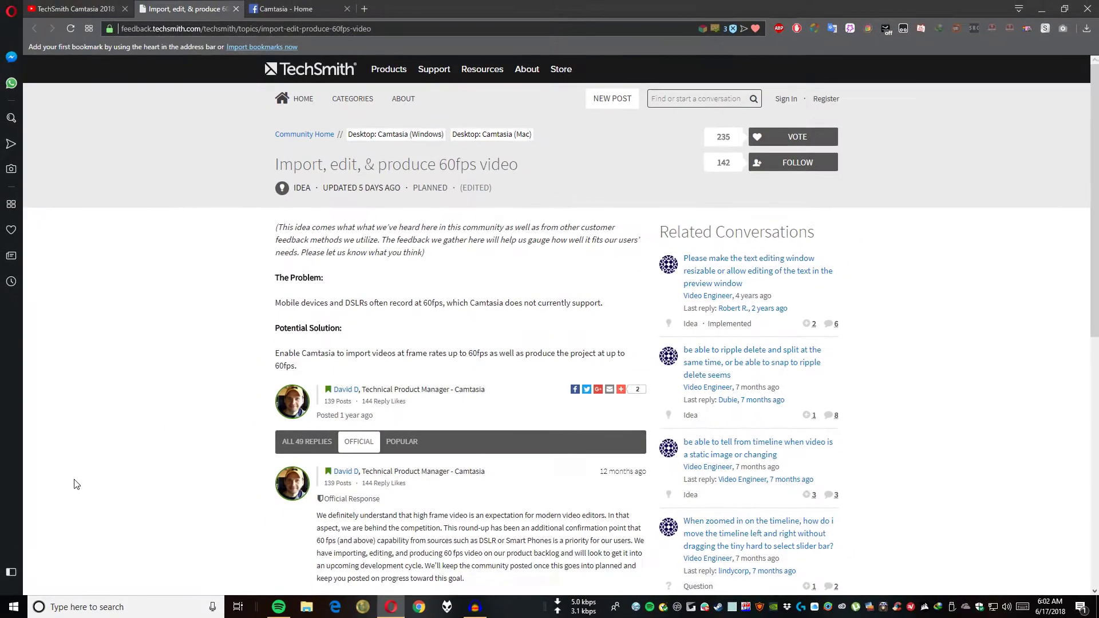
- Dismiss the app search, then highlight and unhighlight the 60 fps sentence on the feedback page
left_click(14, 606)
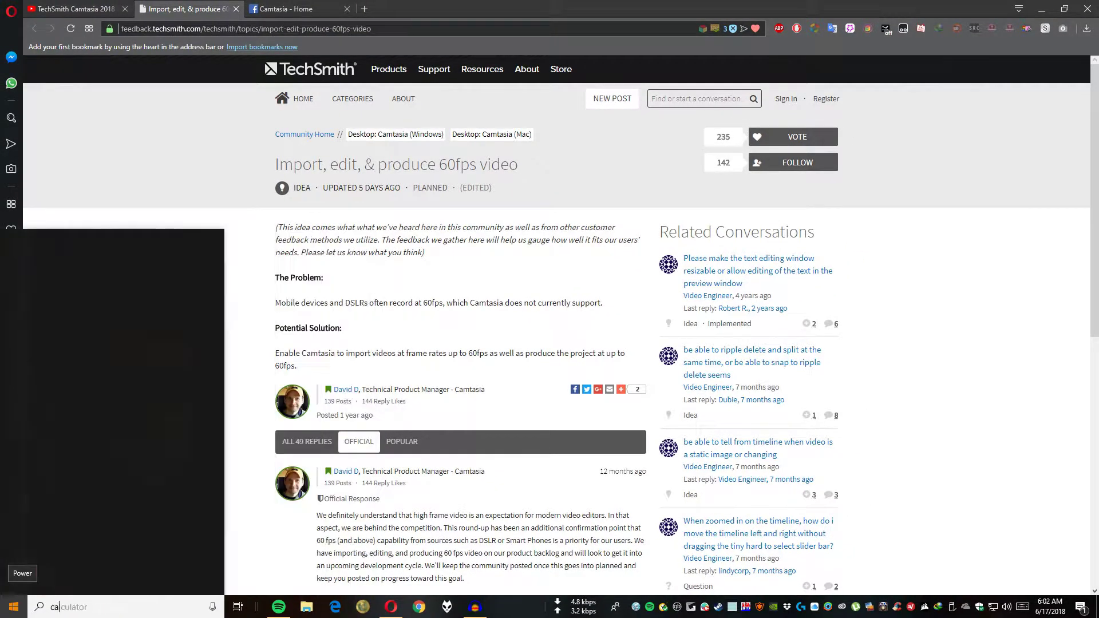
type("cam")
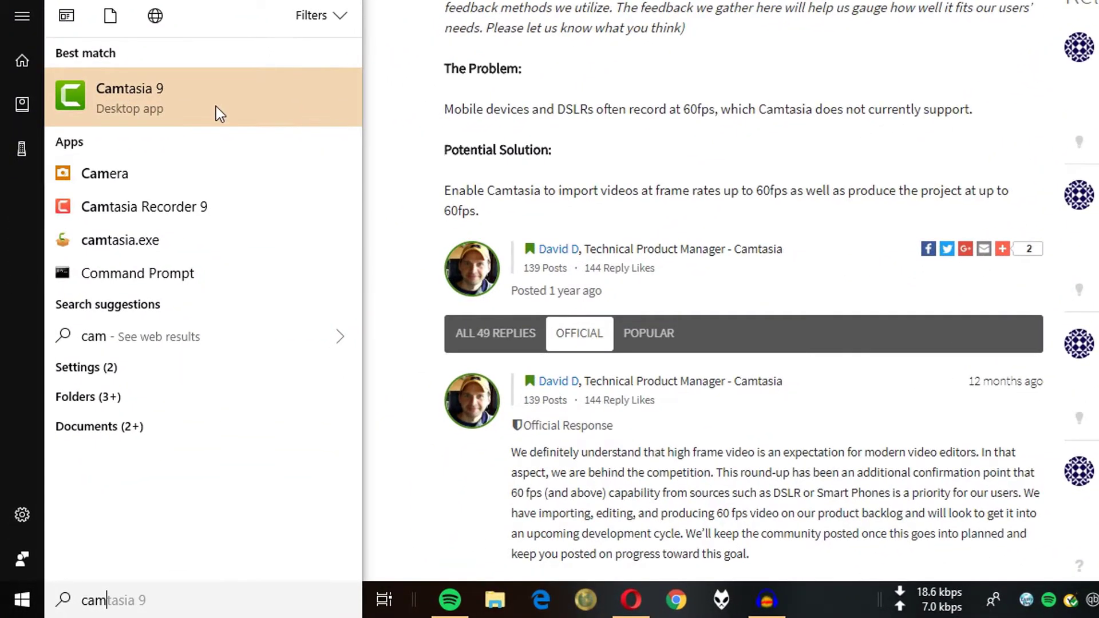
left_click(430, 103)
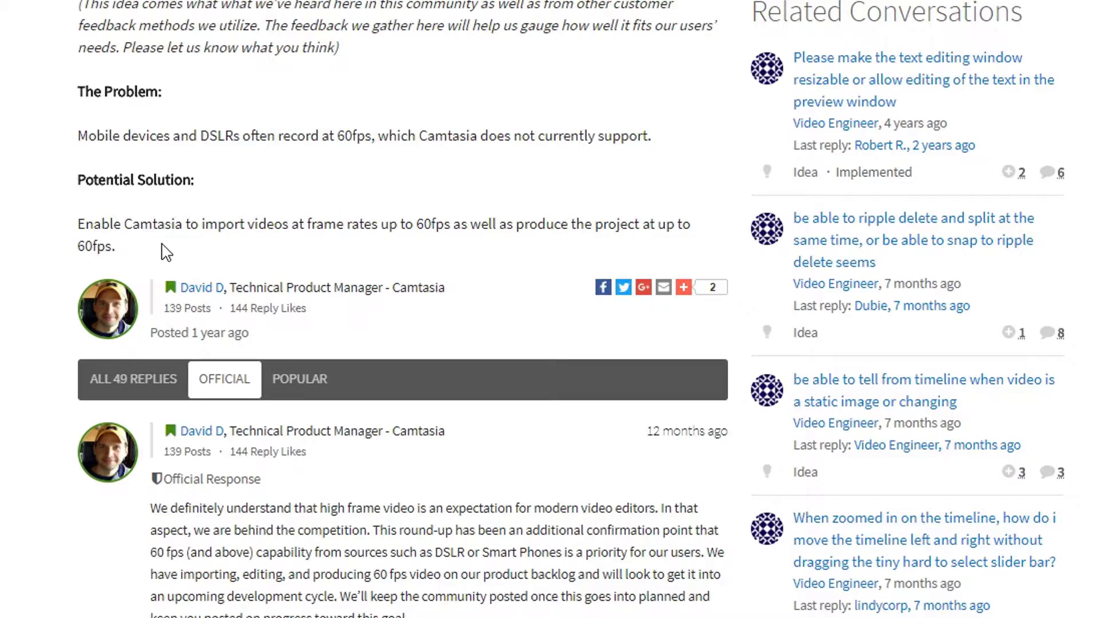
scroll(166, 251, "up", 1)
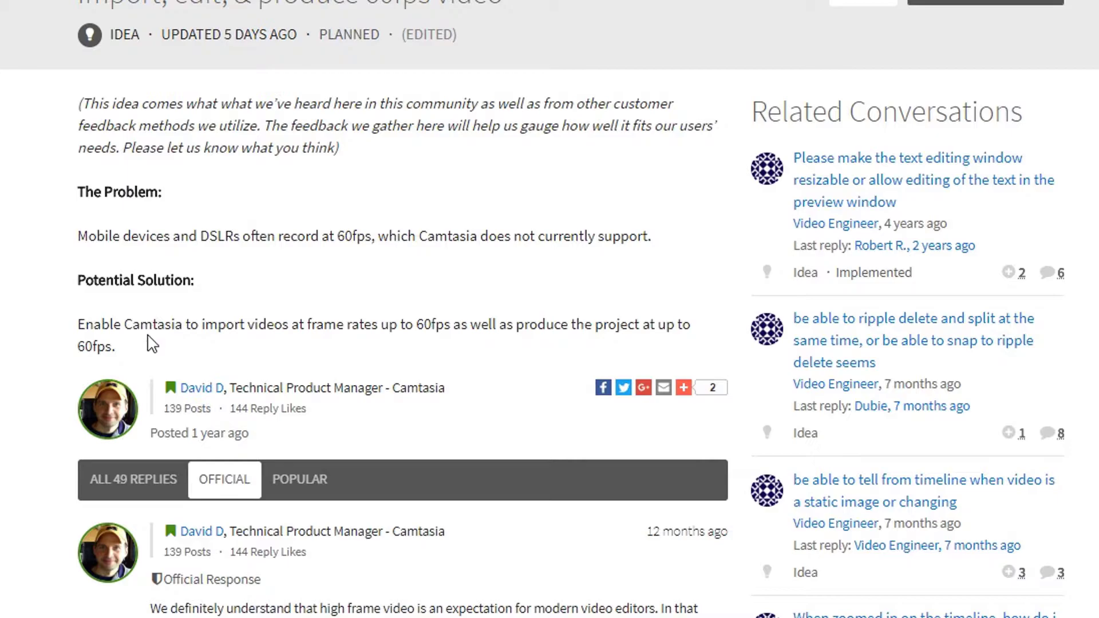
scroll(152, 331, "up", 2)
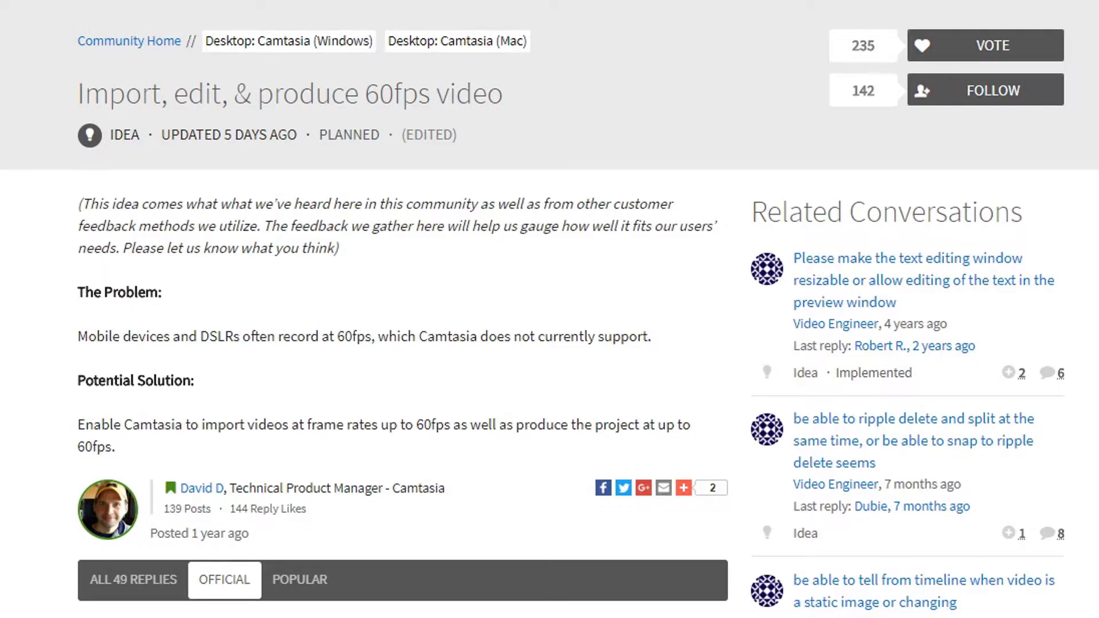
scroll(126, 336, "down", 4)
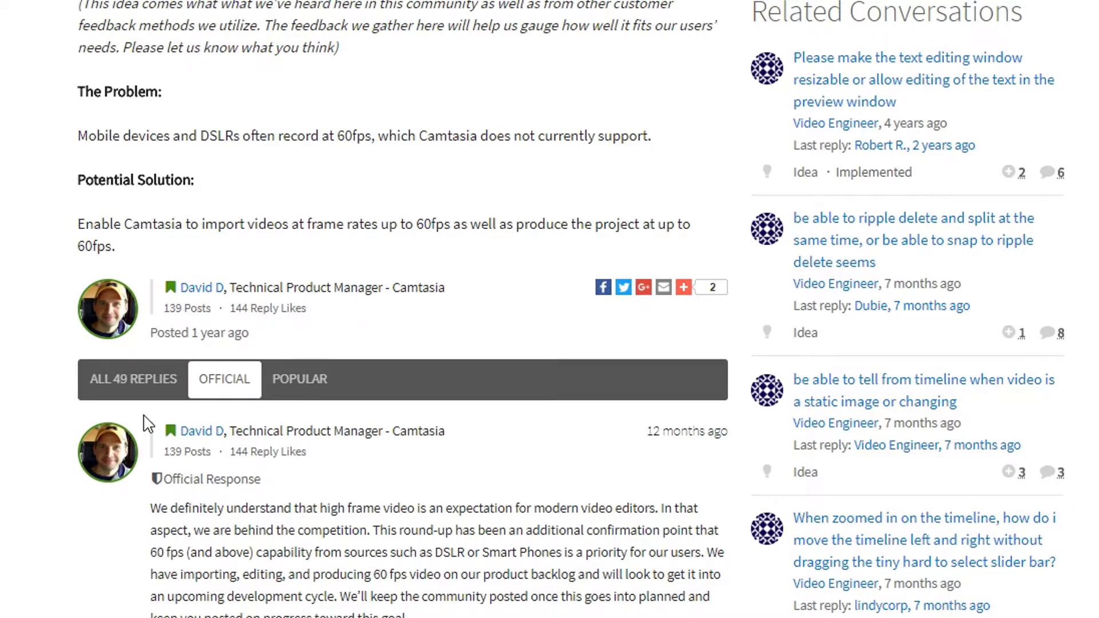
scroll(146, 425, "up", 1)
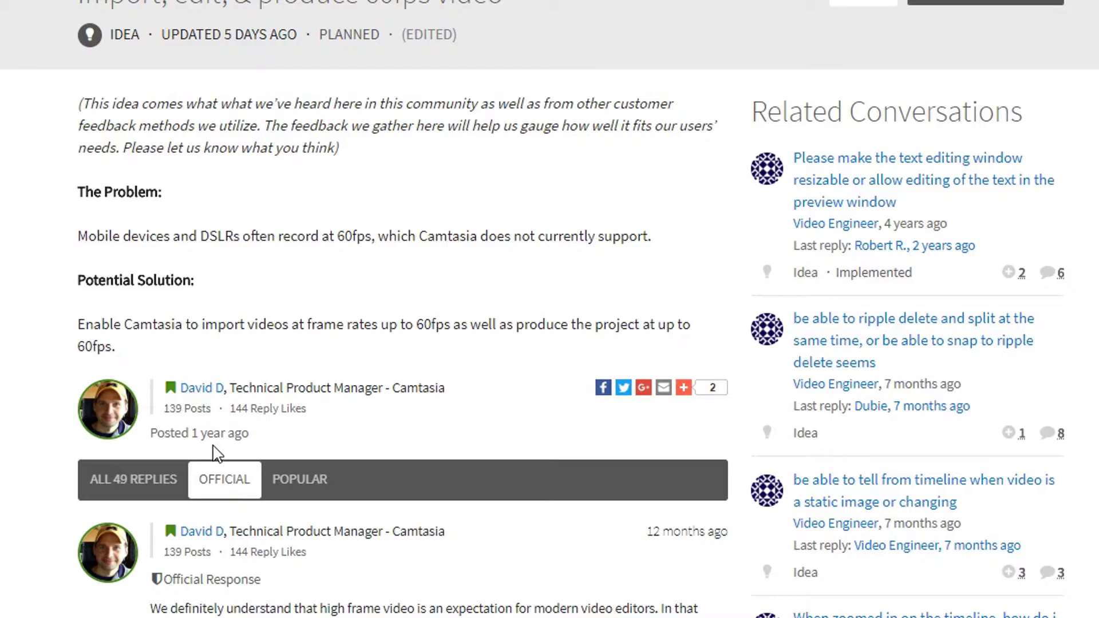
scroll(384, 474, "down", 1)
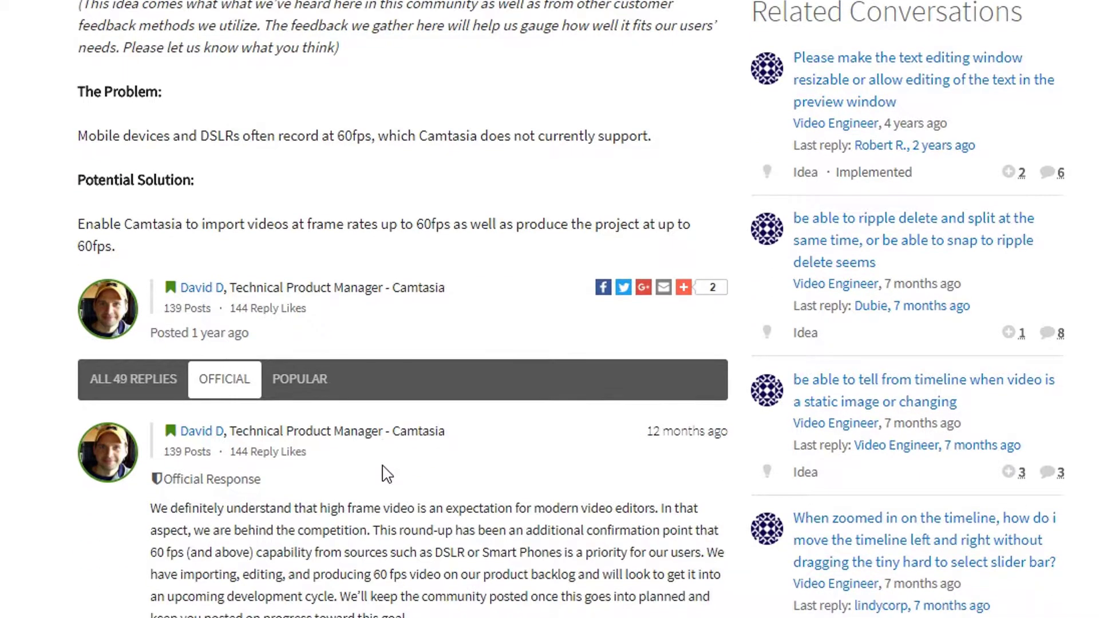
scroll(384, 474, "down", 1)
scroll(230, 414, "down", 1)
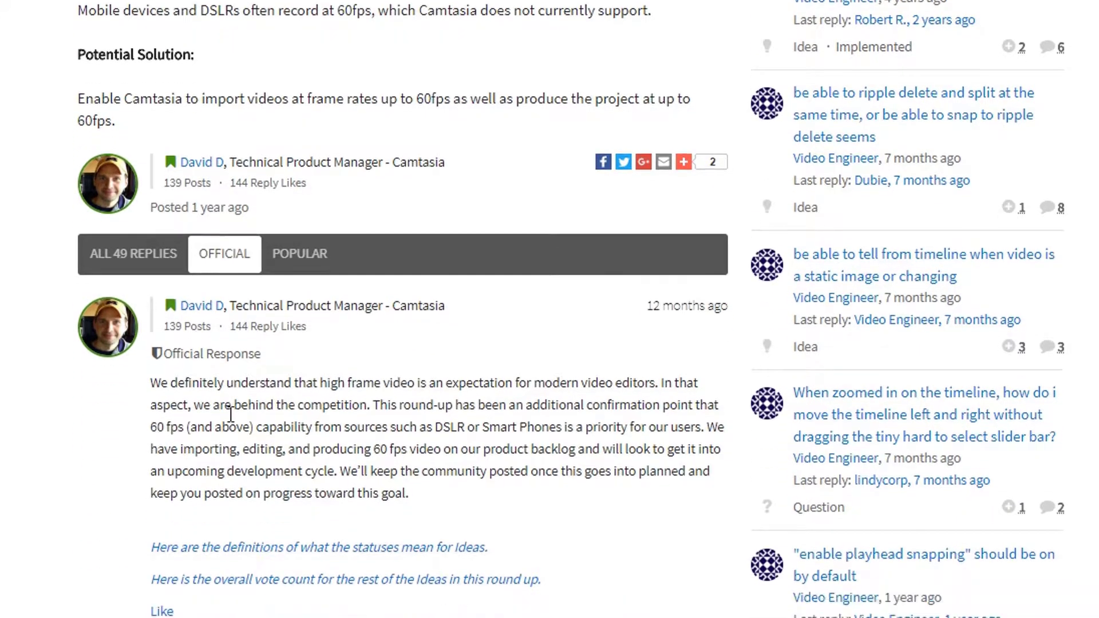
scroll(230, 415, "down", 2)
scroll(206, 422, "down", 2)
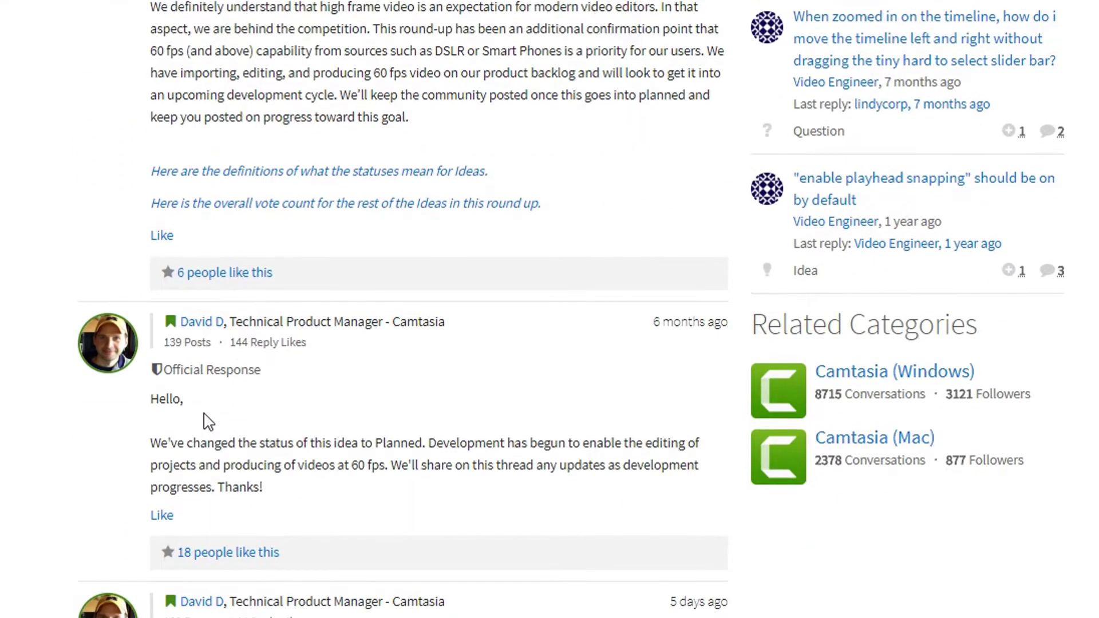
scroll(206, 383, "up", 1)
left_click_drag(150, 152, 296, 153)
left_click(311, 165)
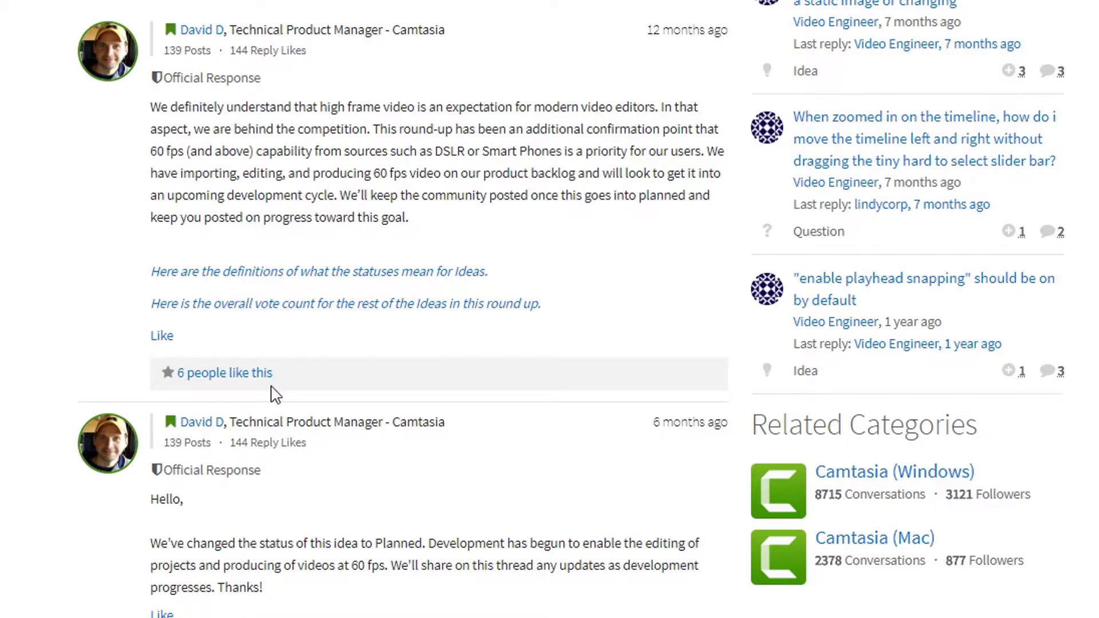
scroll(275, 395, "down", 1)
scroll(262, 410, "down", 1)
scroll(227, 437, "down", 1)
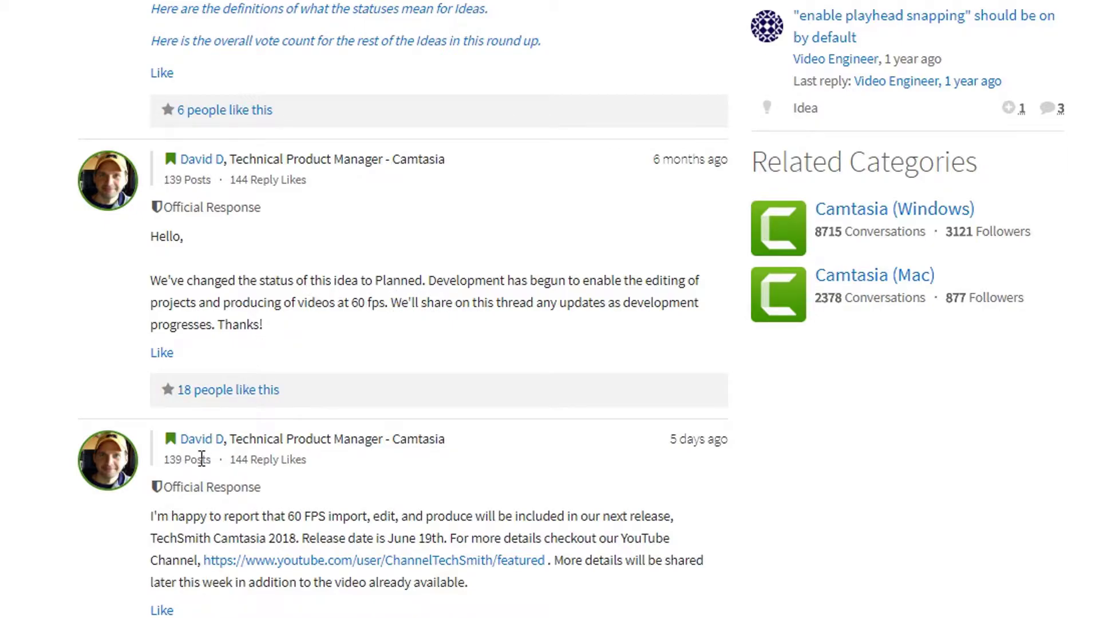
scroll(201, 464, "down", 2)
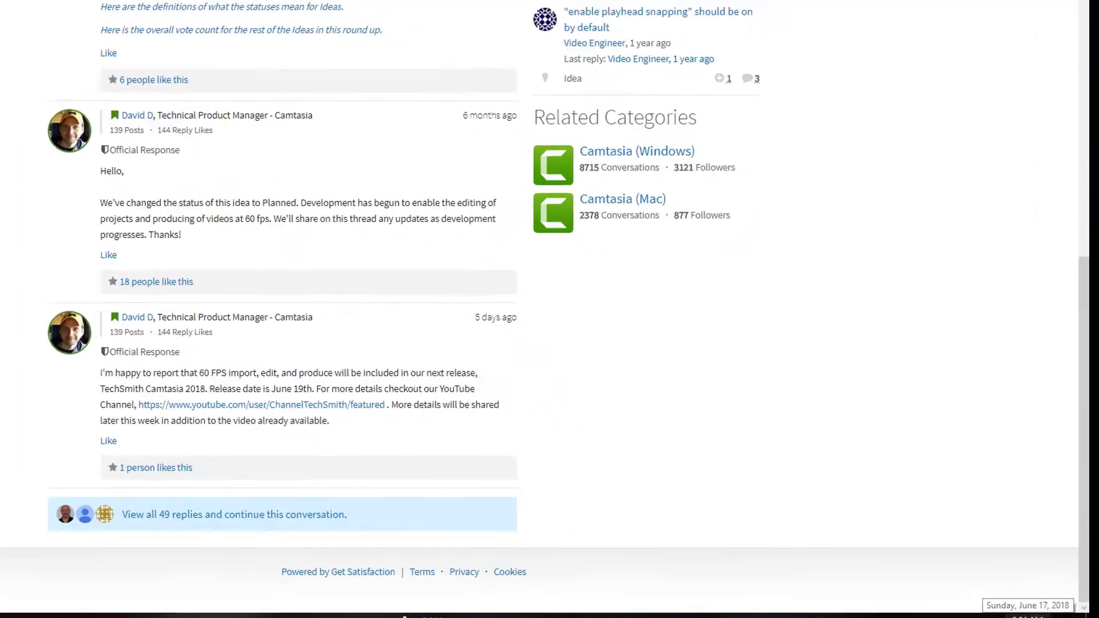
- Check today's date in the calendar, then switch to the Camtasia 2018 YouTube video
left_click(1043, 607)
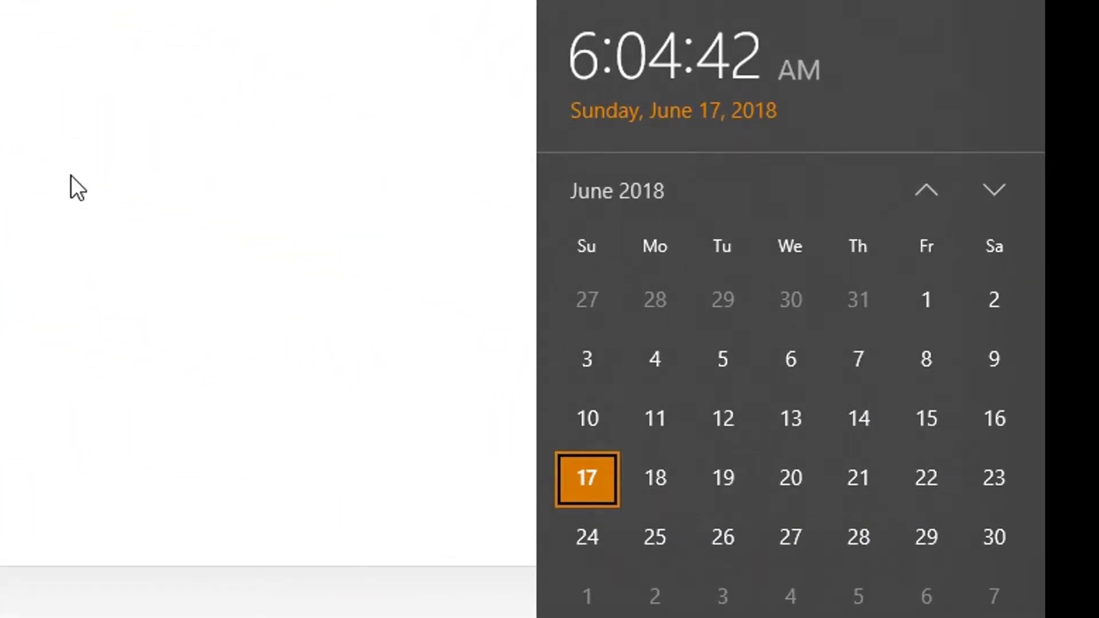
left_click(636, 368)
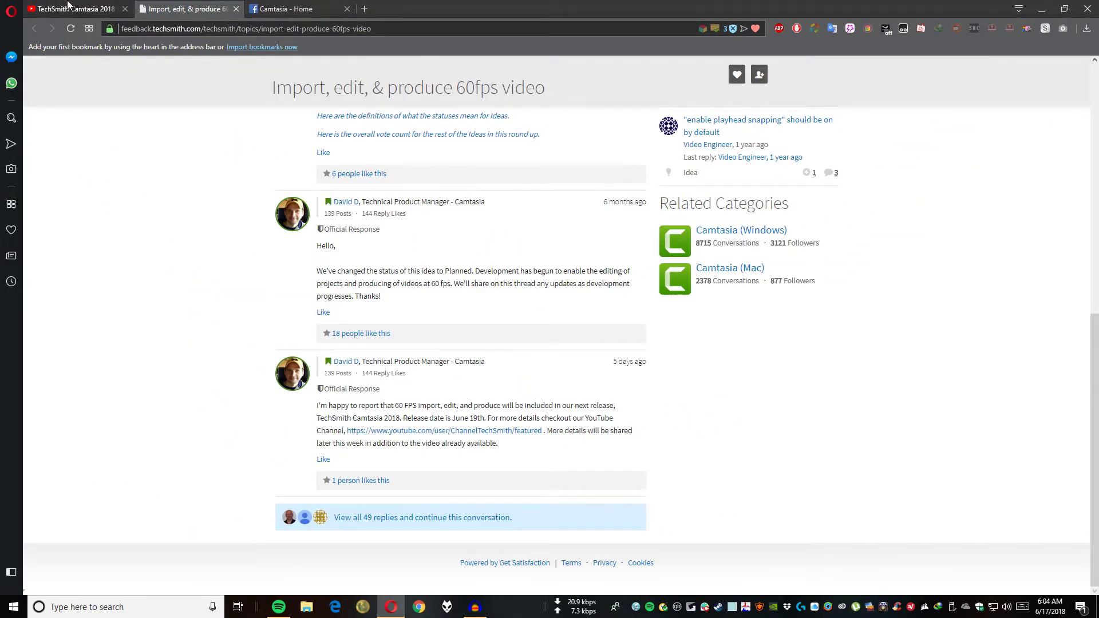
left_click(75, 9)
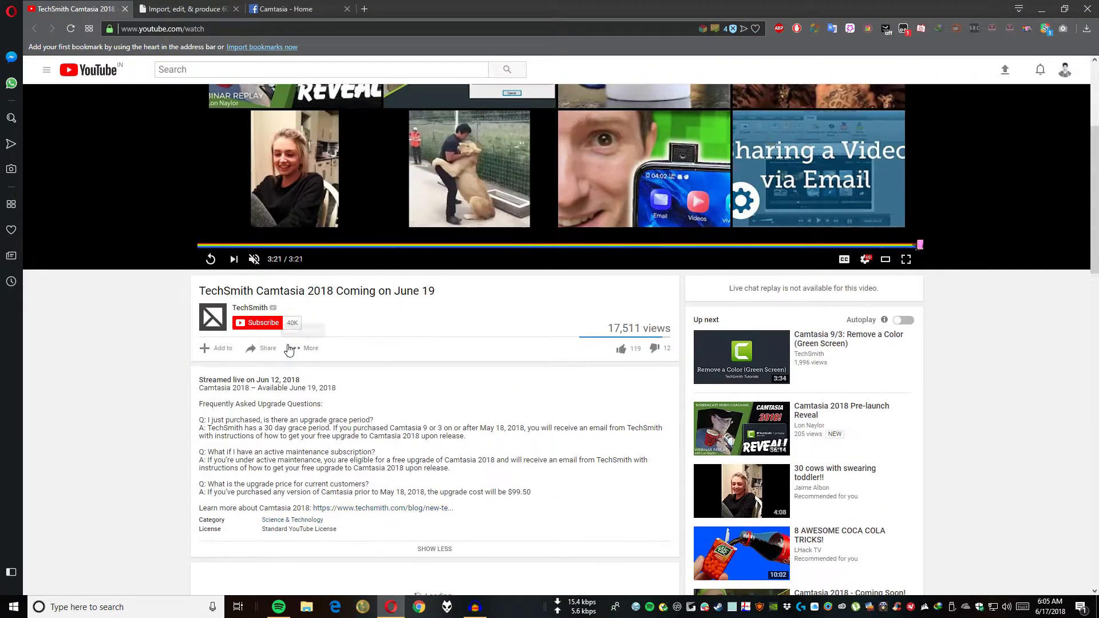
scroll(289, 350, "up", 2)
scroll(257, 395, "up", 1)
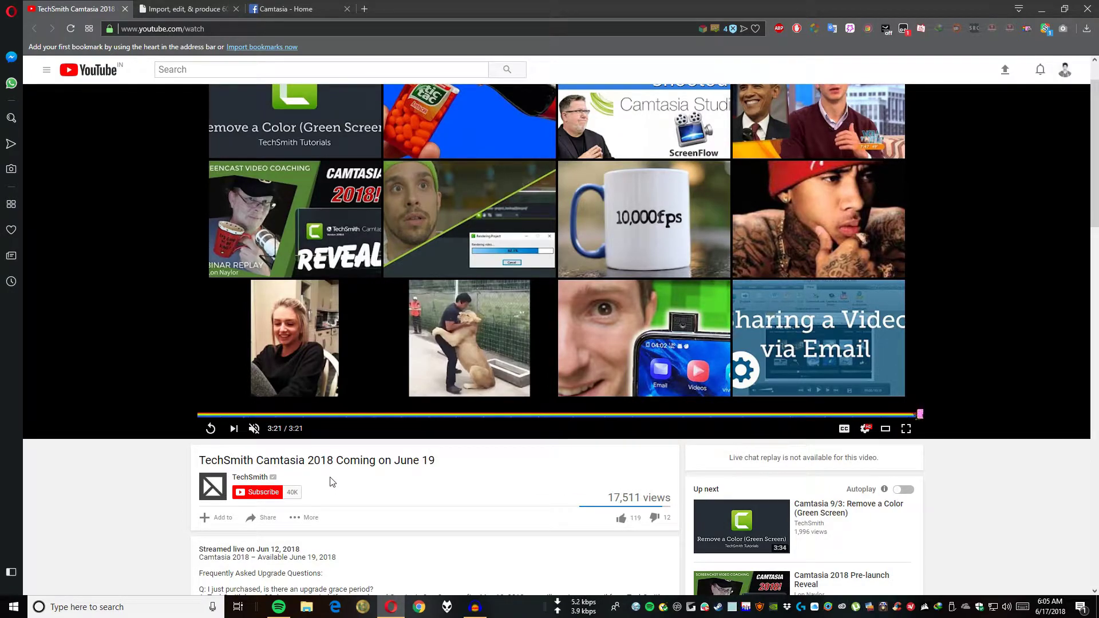
scroll(393, 480, "down", 1)
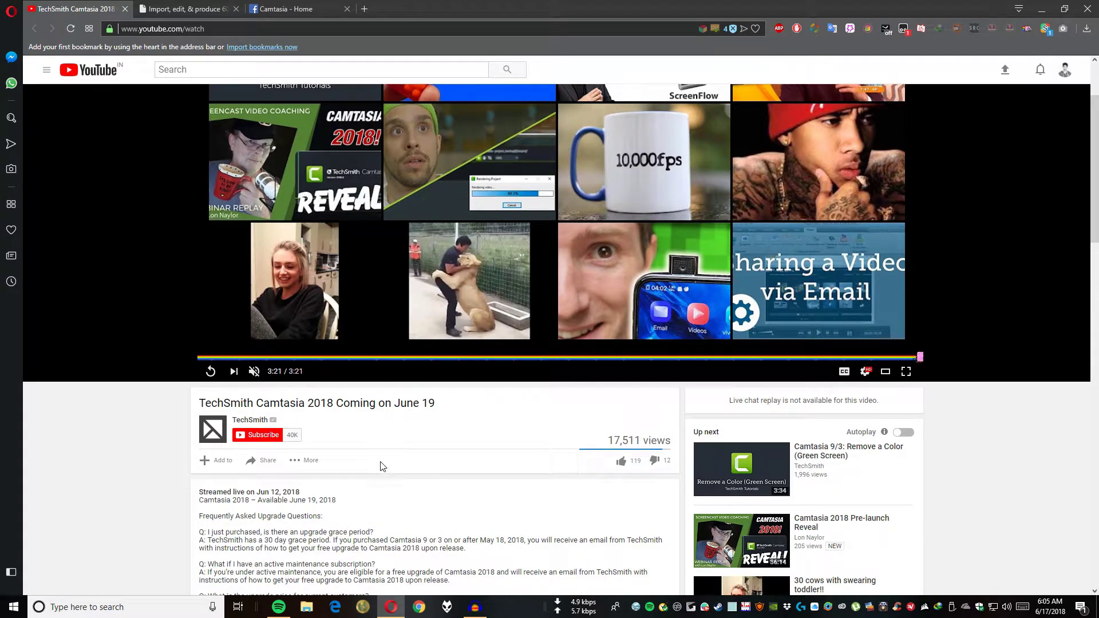
scroll(382, 466, "up", 2)
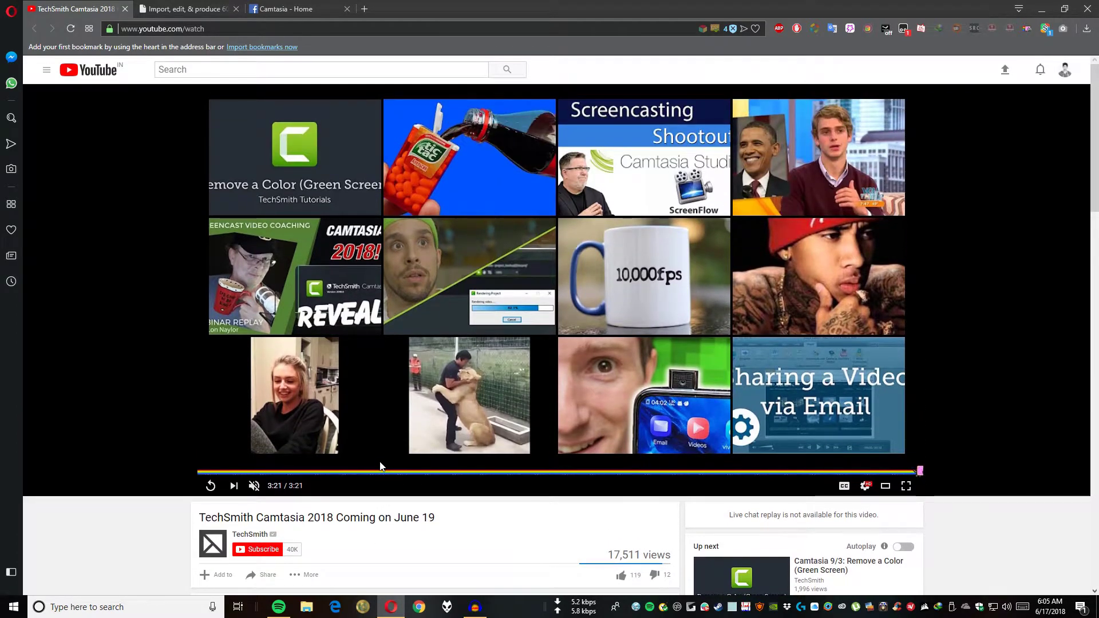
scroll(381, 467, "down", 3)
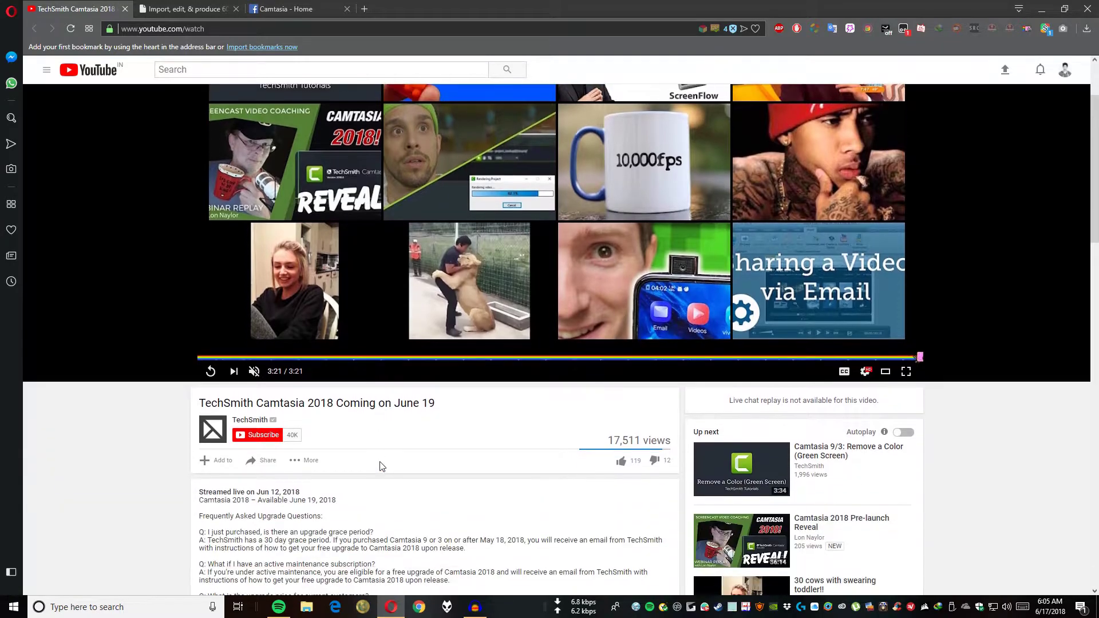
scroll(377, 461, "down", 3)
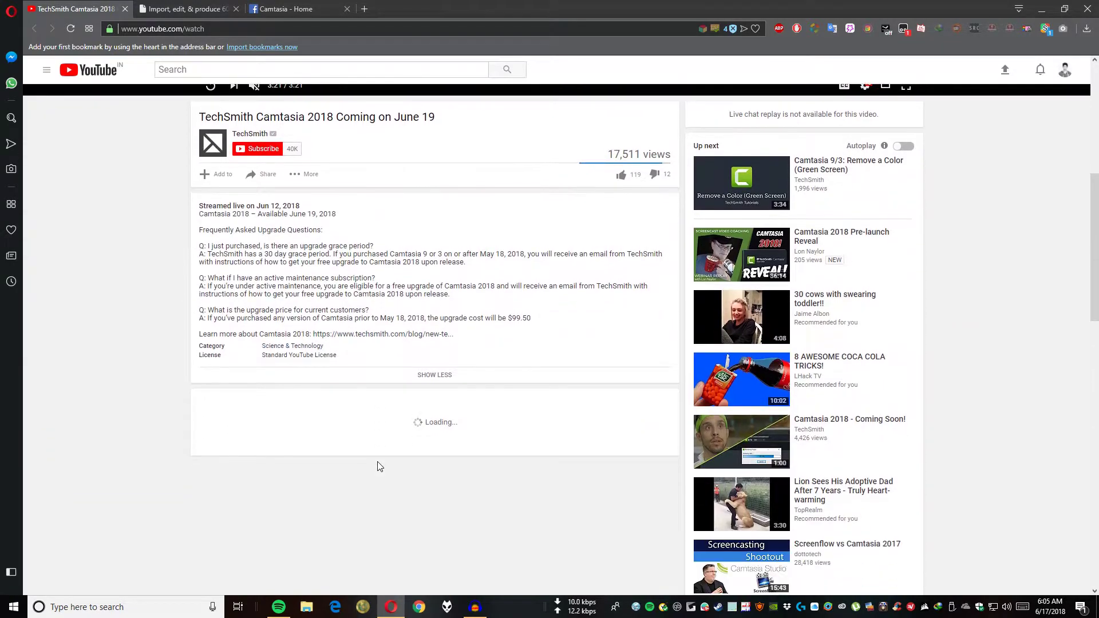
scroll(378, 464, "up", 1)
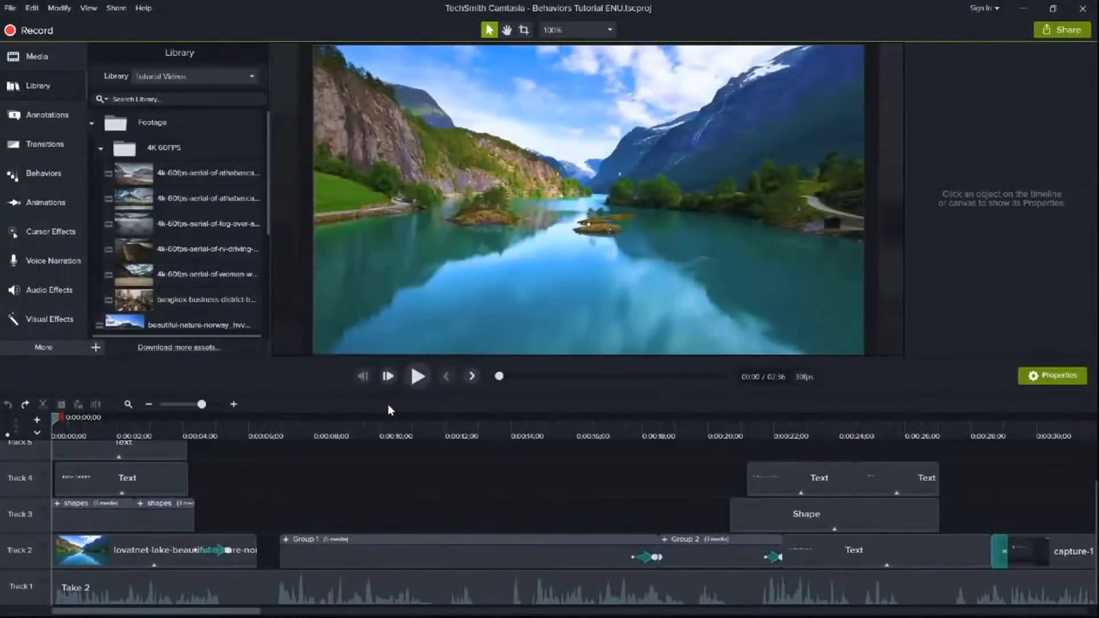
- Preview the project, then insert the Athabasca glacier clip into a gap at six seconds
left_click(416, 378)
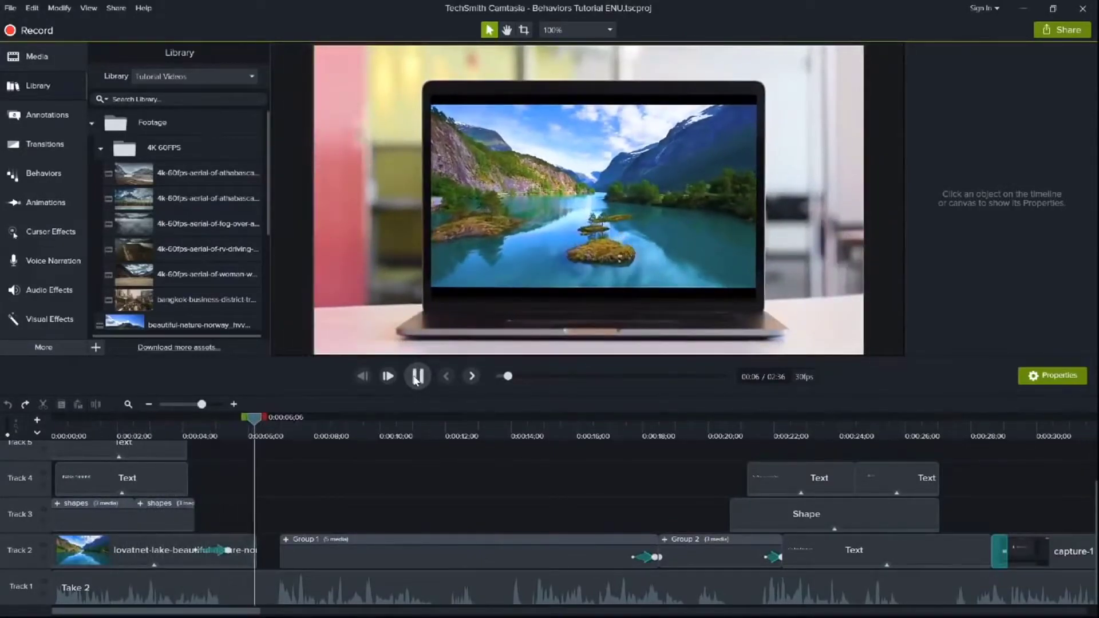
left_click(417, 376)
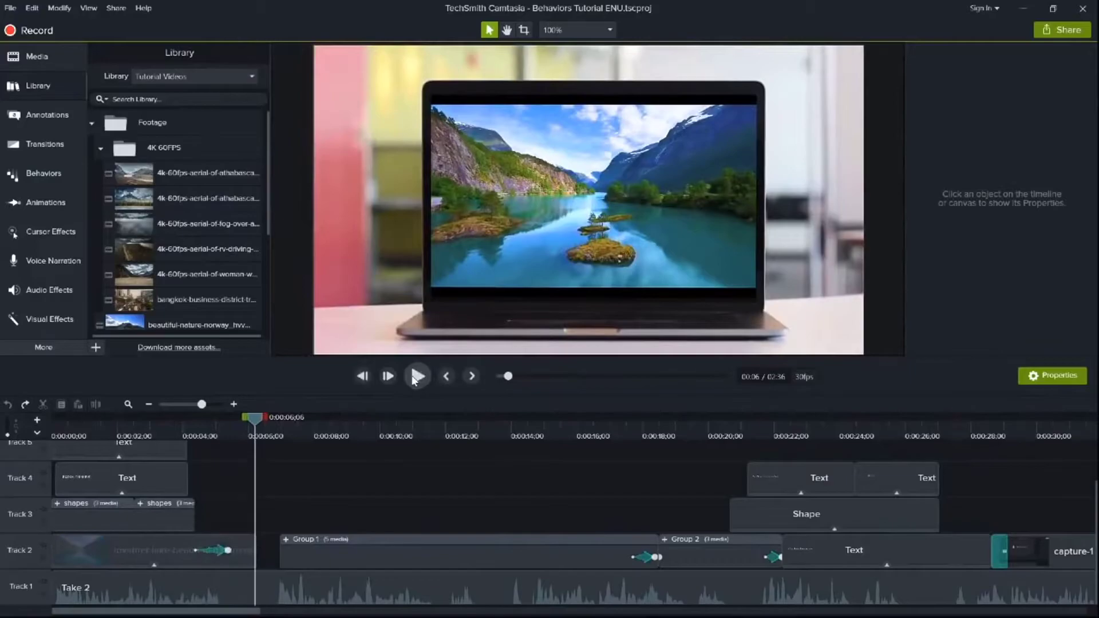
left_click(265, 418)
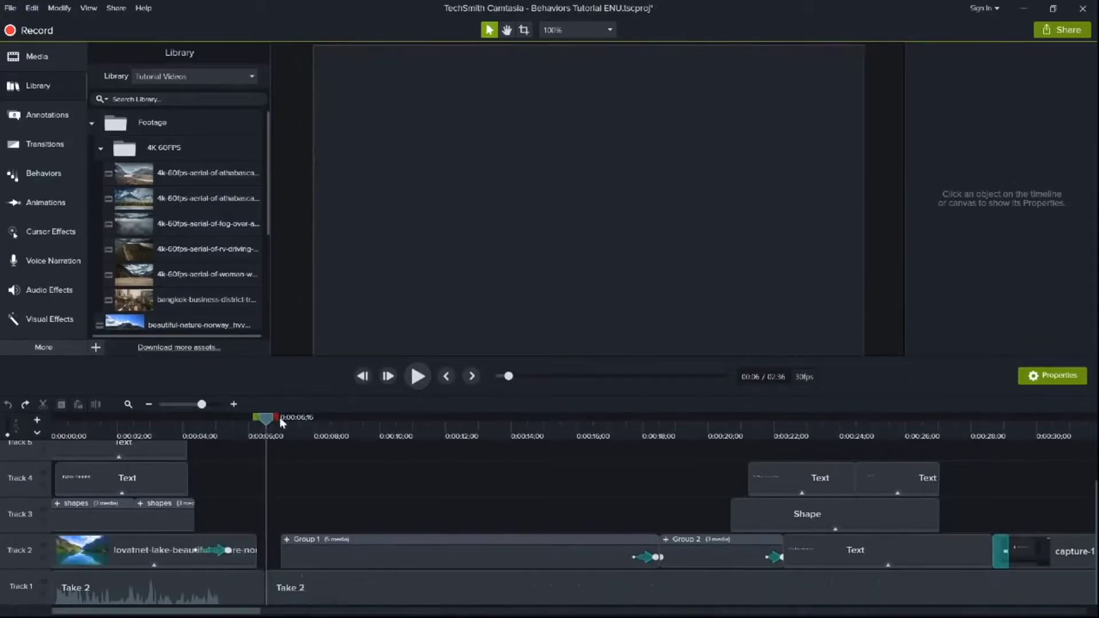
left_click_drag(265, 417, 555, 418)
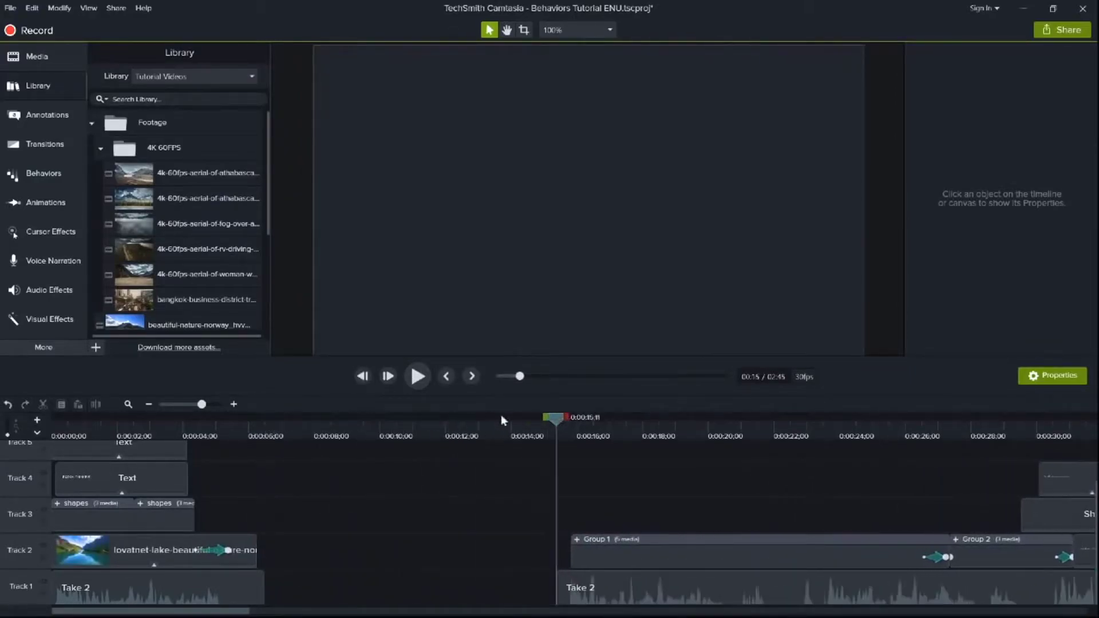
left_click_drag(206, 151, 274, 556)
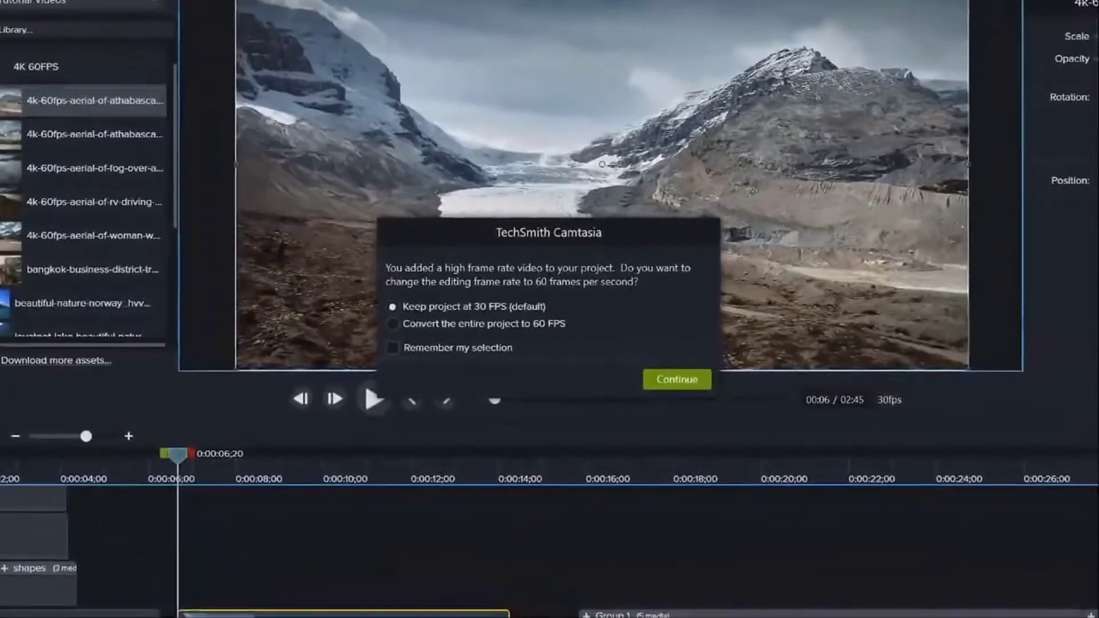
- Convert the entire project to 60 FPS and play the edited timeline
left_click(394, 325)
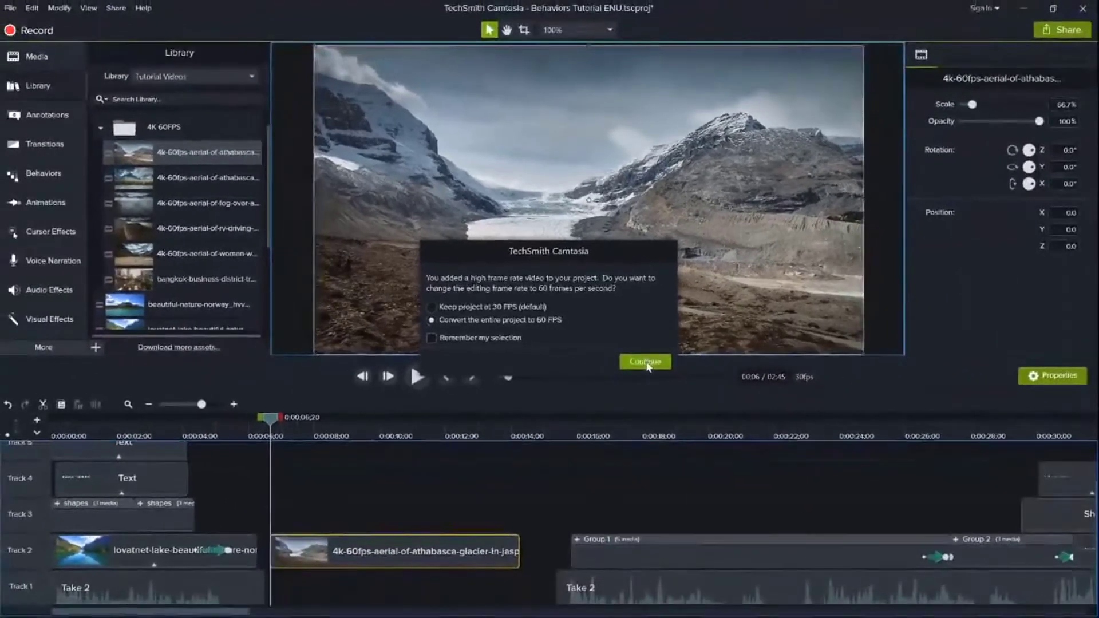
left_click(645, 362)
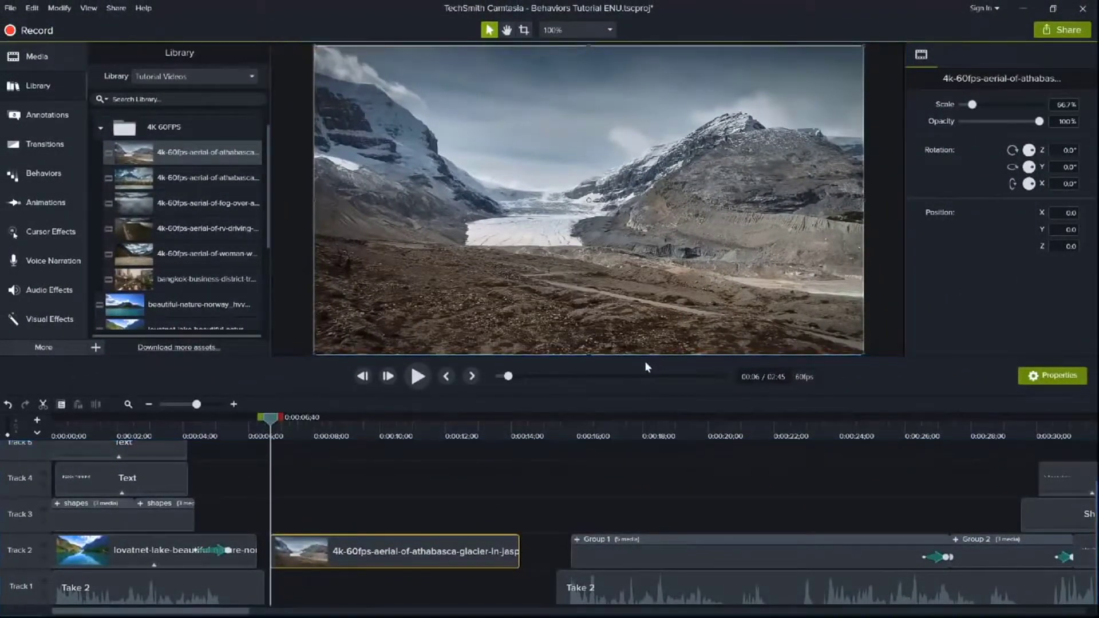
key("space")
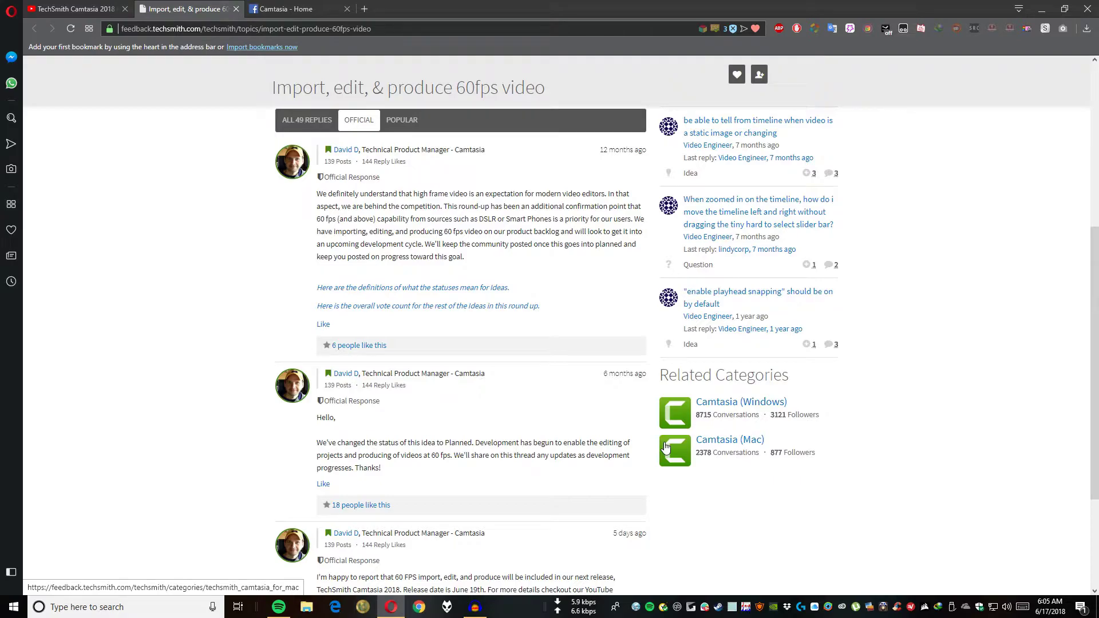
scroll(666, 448, "down", 3)
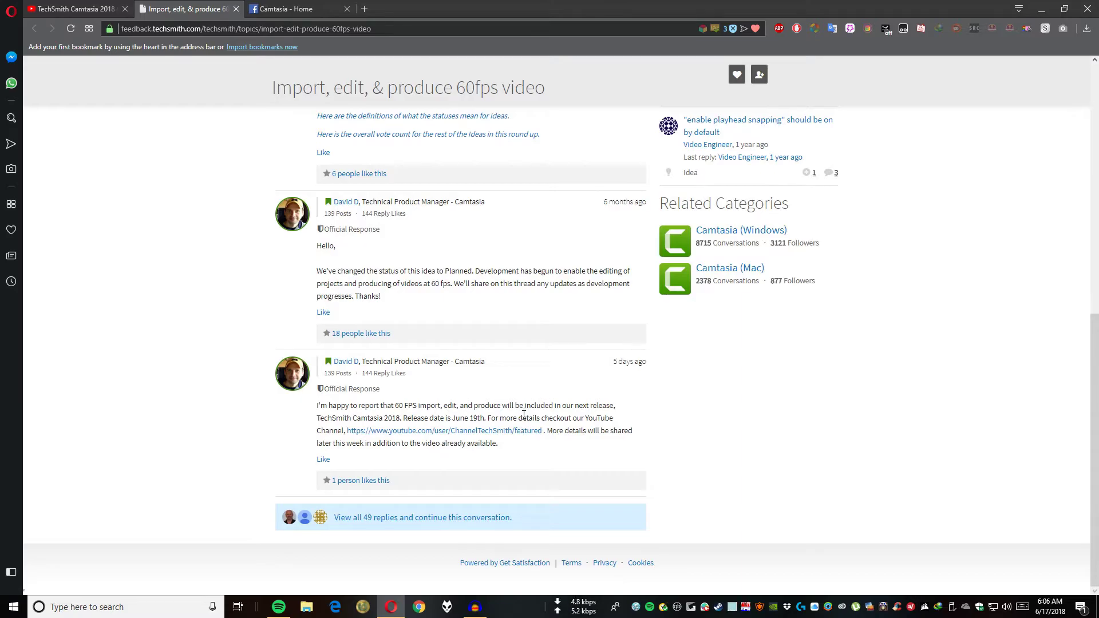
scroll(525, 407, "up", 10)
scroll(526, 407, "up", 5)
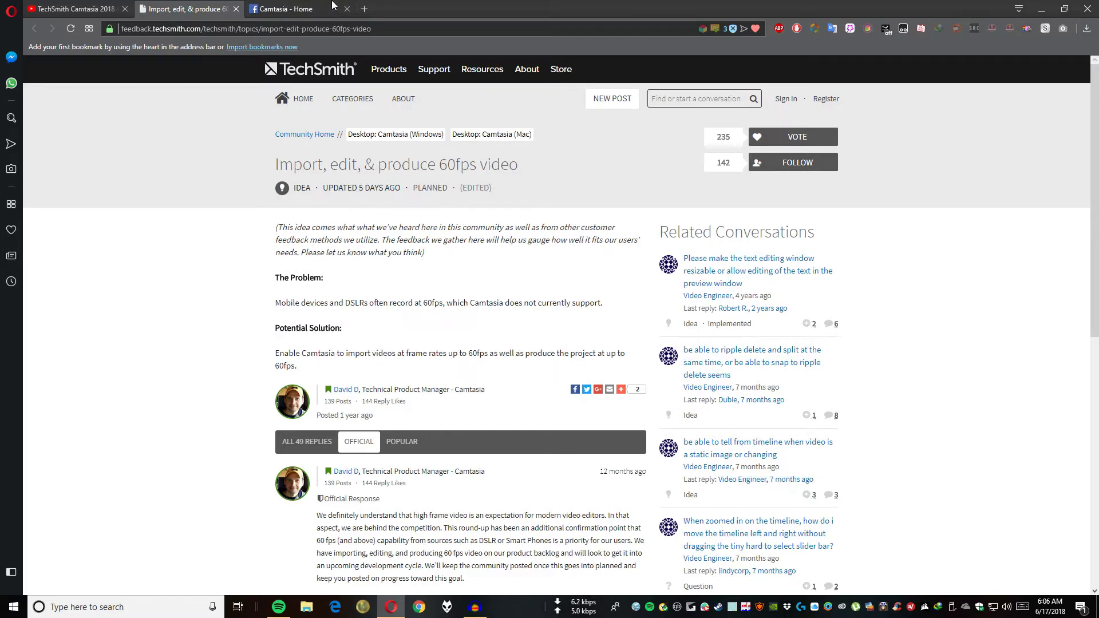
left_click(114, 6)
scroll(172, 413, "down", 3)
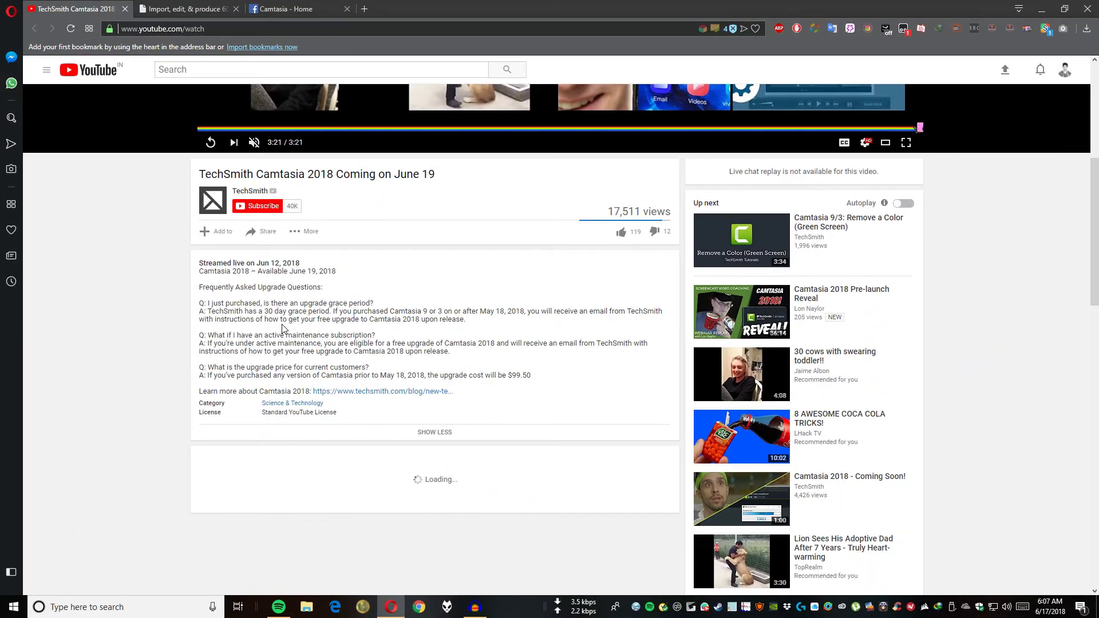
scroll(283, 327, "up", 1)
scroll(282, 327, "up", 1)
scroll(275, 275, "up", 1)
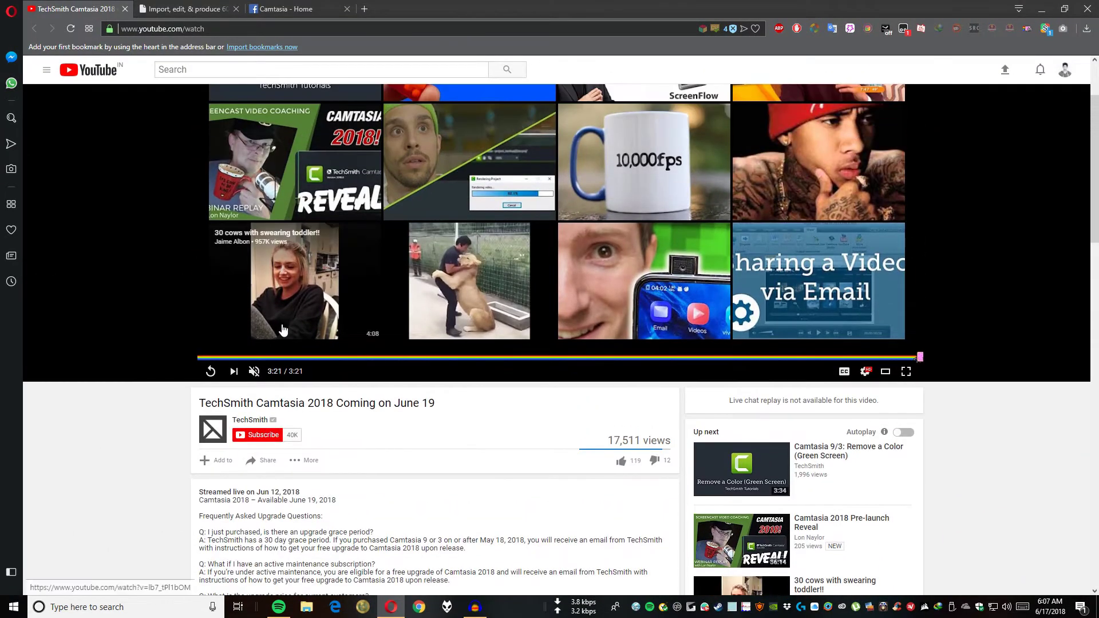
scroll(263, 215, "up", 2)
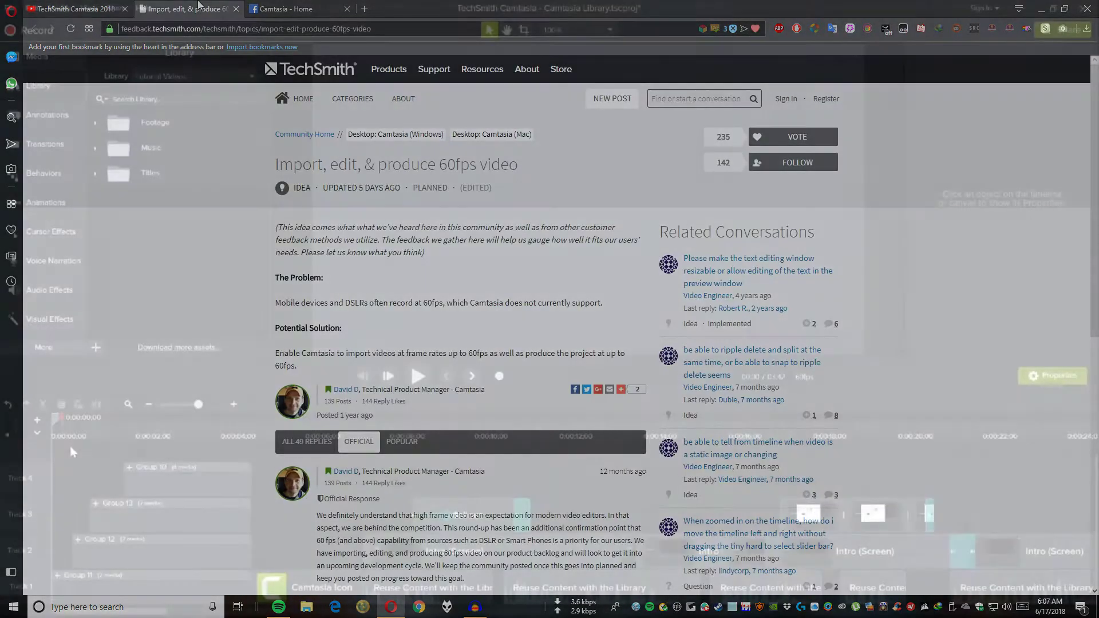
key("space")
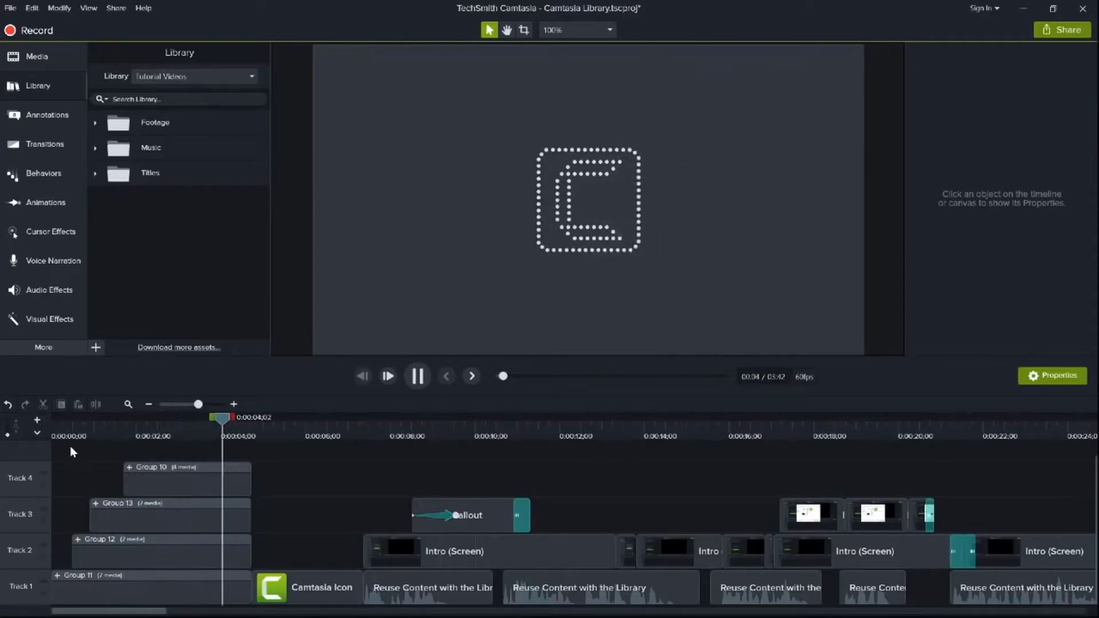
- Stop playback at five seconds and add the intro groups and Camtasia Icon clip to the library as 'Sweet New Intro'
key("space")
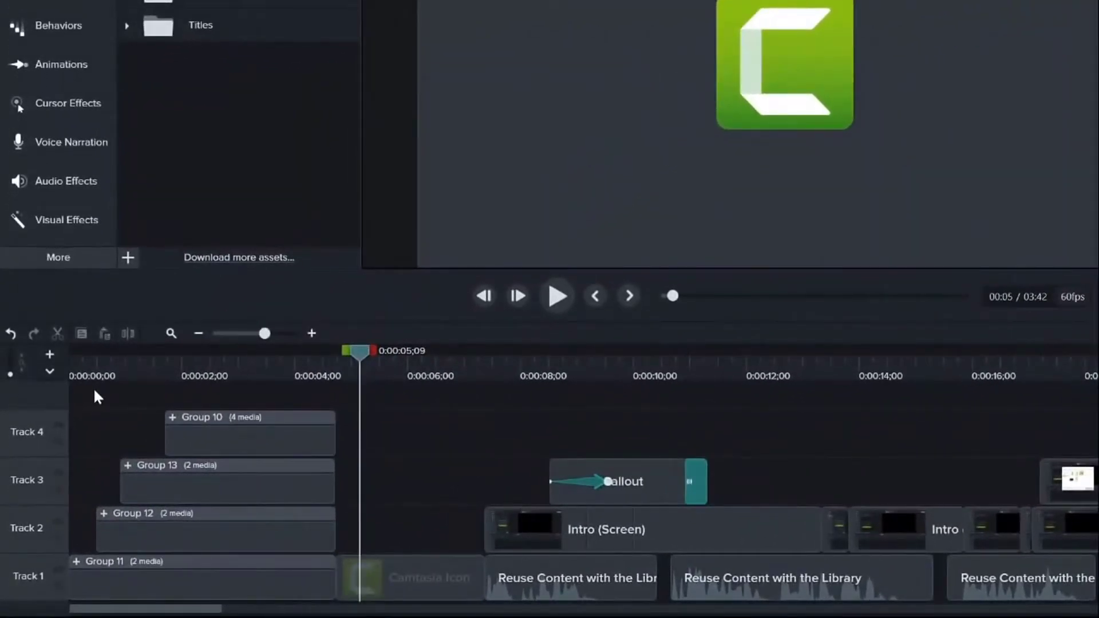
left_click_drag(100, 395, 401, 581)
right_click(402, 581)
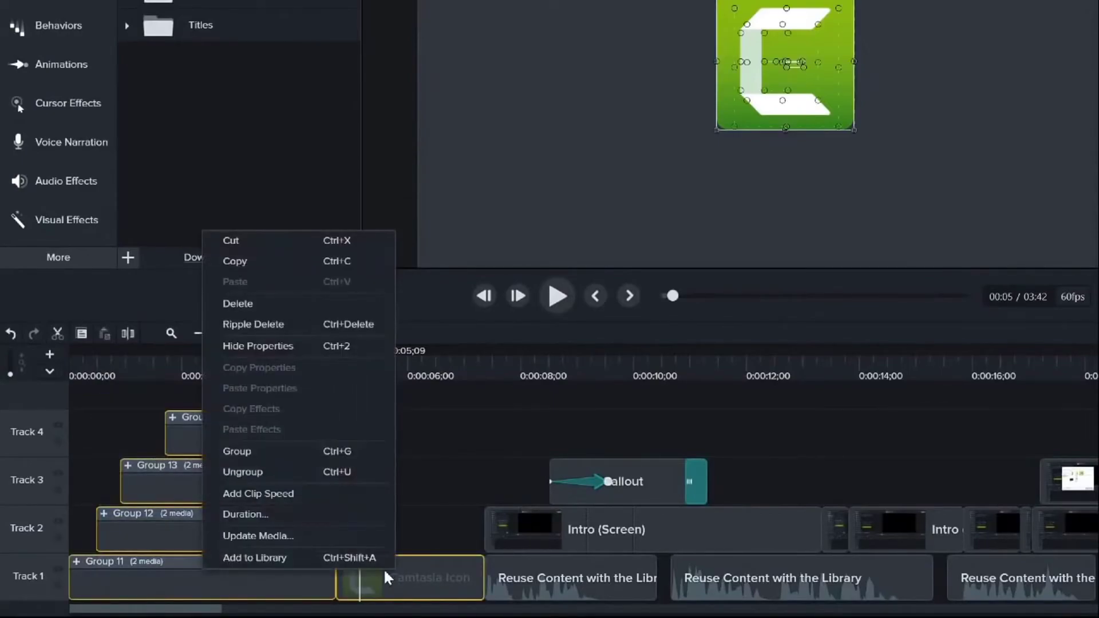
left_click(366, 560)
type("Sw")
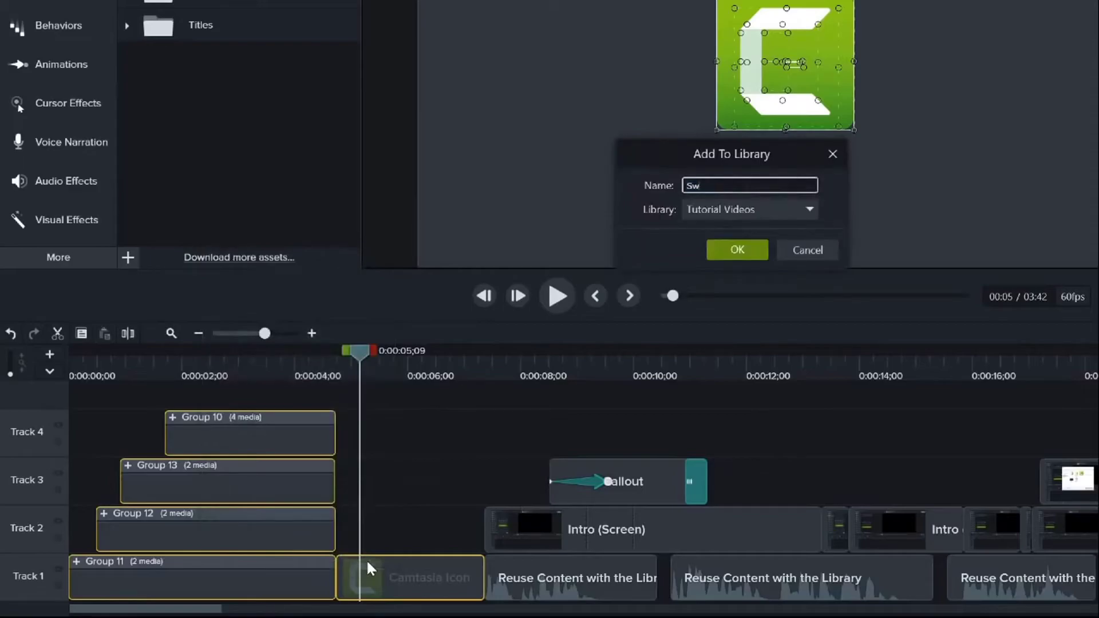
type("eet New Intro")
key("Return")
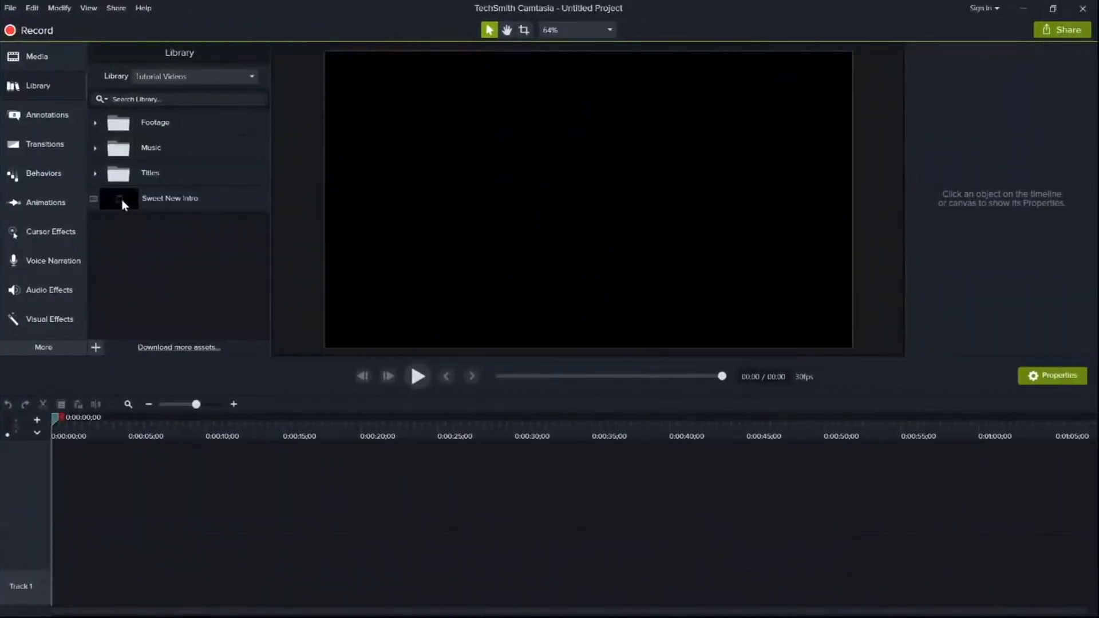
- Place Sweet New Intro on Track 1 and play it back
left_click_drag(123, 199, 46, 602)
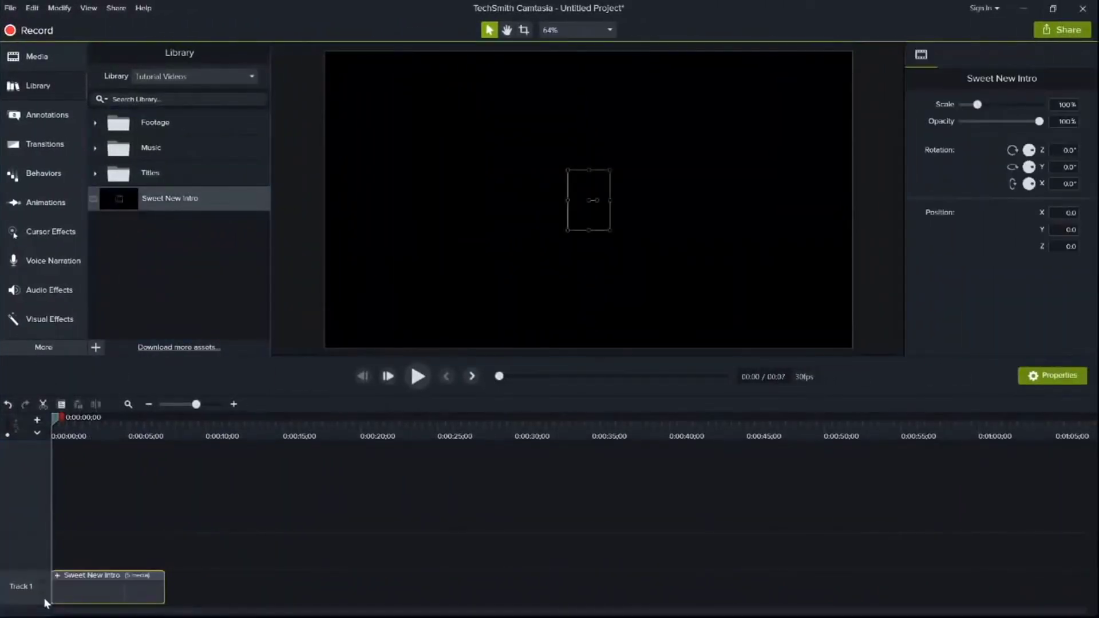
key("space")
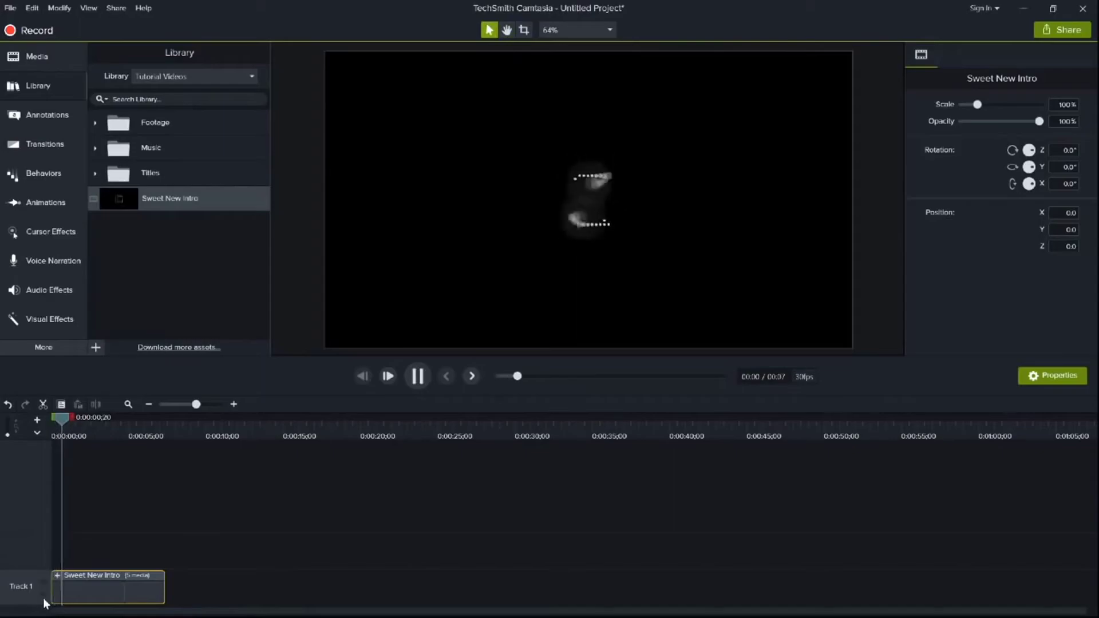
key("space")
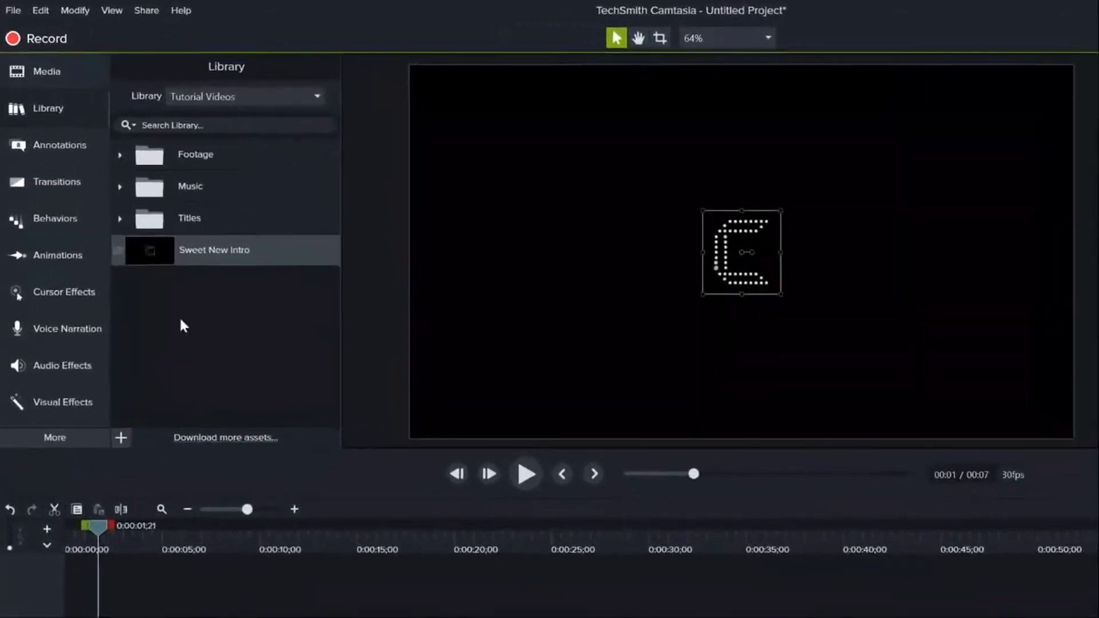
- Create an 'Intros' folder in the Tutorial Videos library and rearrange library items
right_click(199, 321)
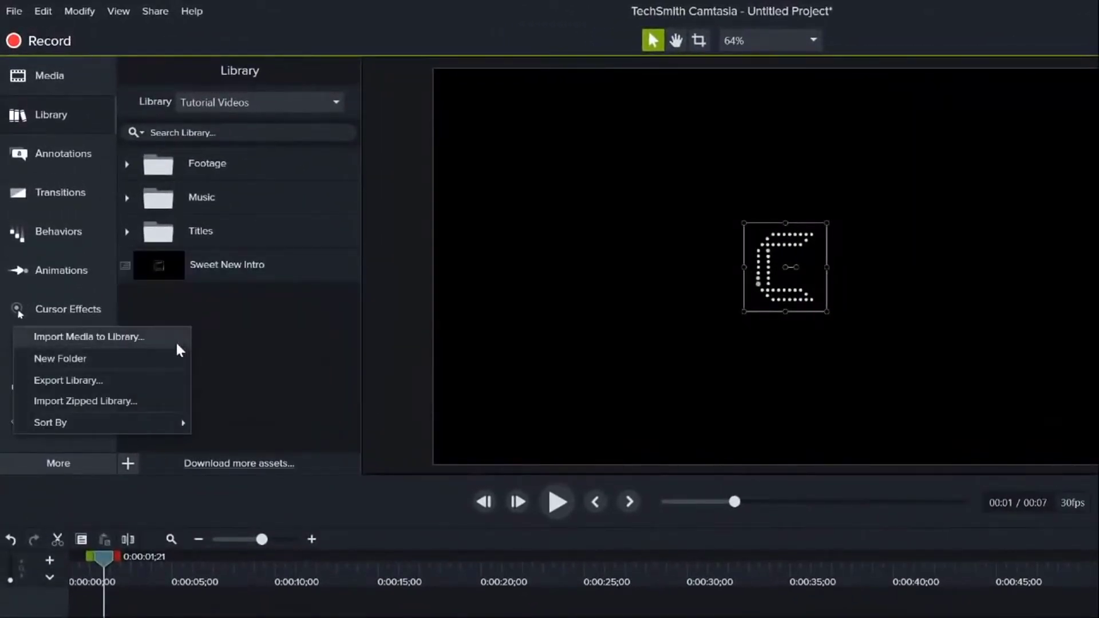
left_click(166, 359)
type("I")
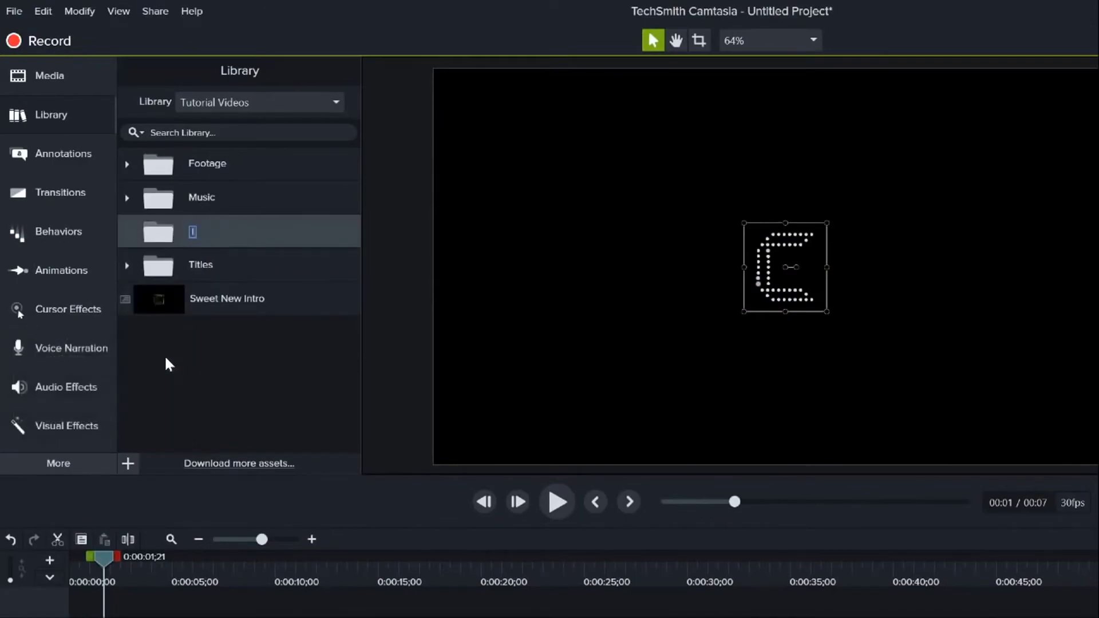
type("ntros")
key("Return")
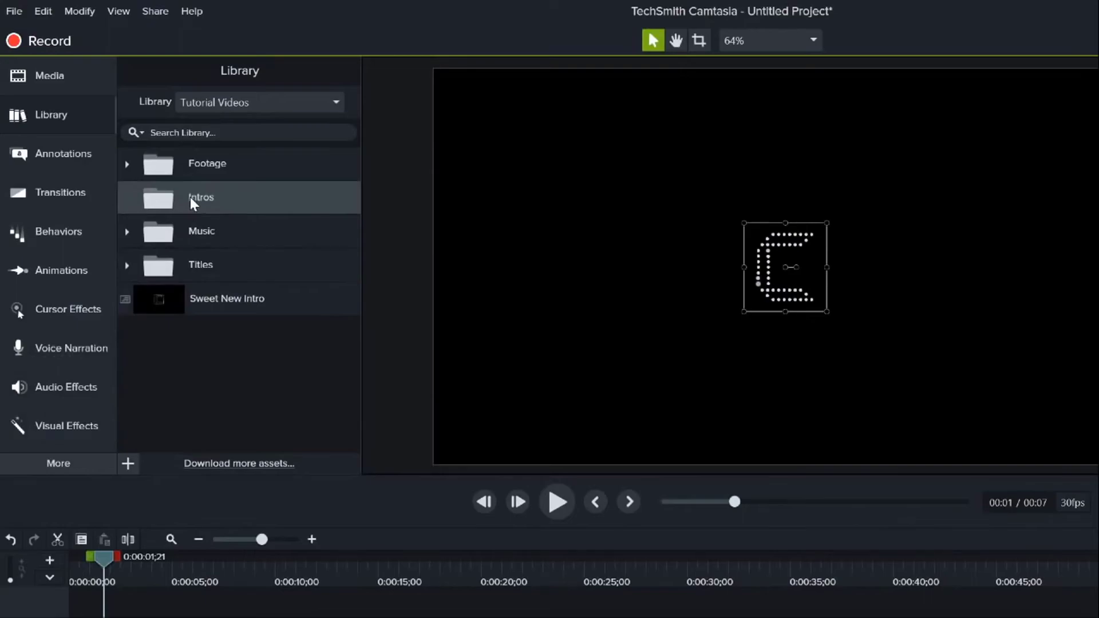
left_click_drag(189, 197, 172, 270)
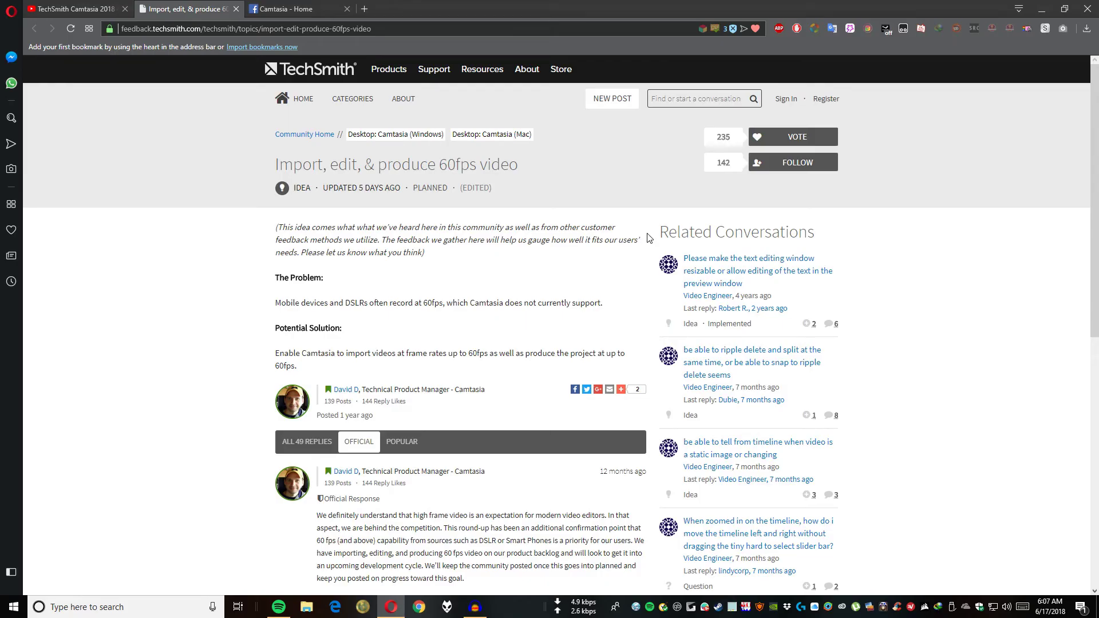